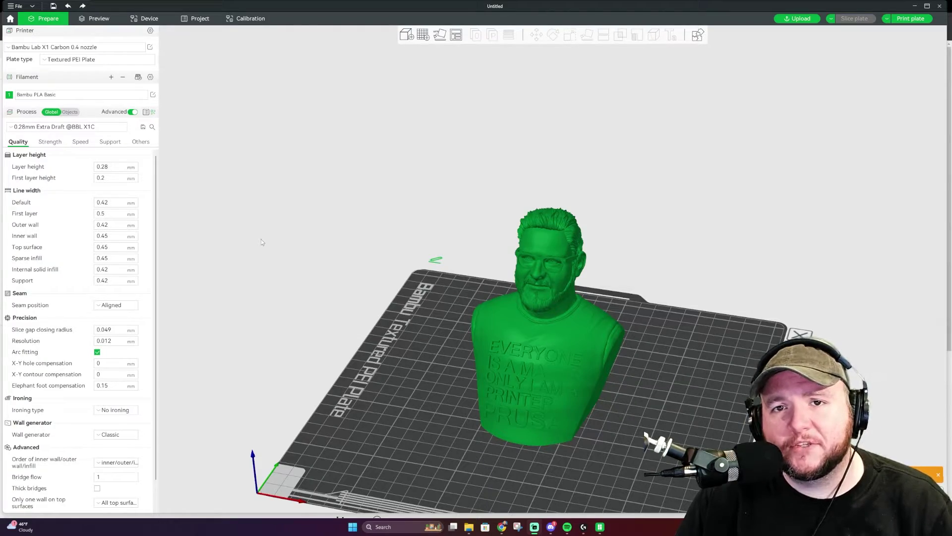
# Examine the bust model's face, glasses, beard and hair from the front and both sides.
pyautogui.moveTo(697, 343); pyautogui.dragTo(634, 328)
pyautogui.scroll(10, 634, 328)
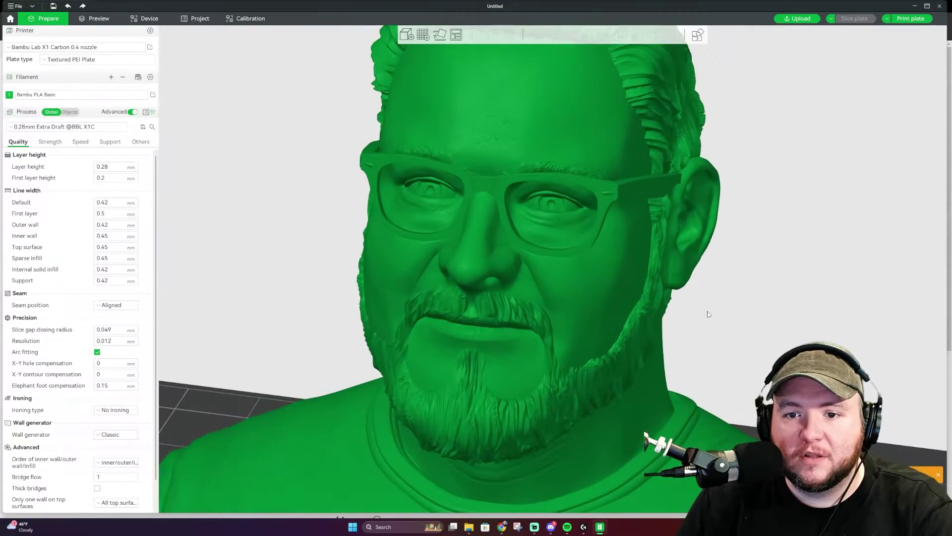
pyautogui.moveTo(709, 313); pyautogui.dragTo(718, 302)
pyautogui.click(556, 260)
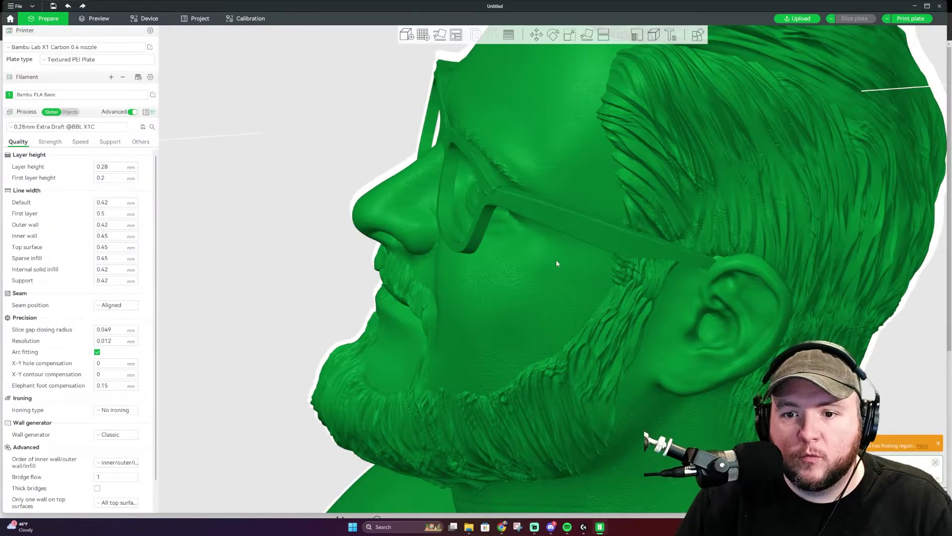
pyautogui.moveTo(555, 260); pyautogui.dragTo(645, 278, button='right')
pyautogui.moveTo(357, 249); pyautogui.dragTo(441, 260)
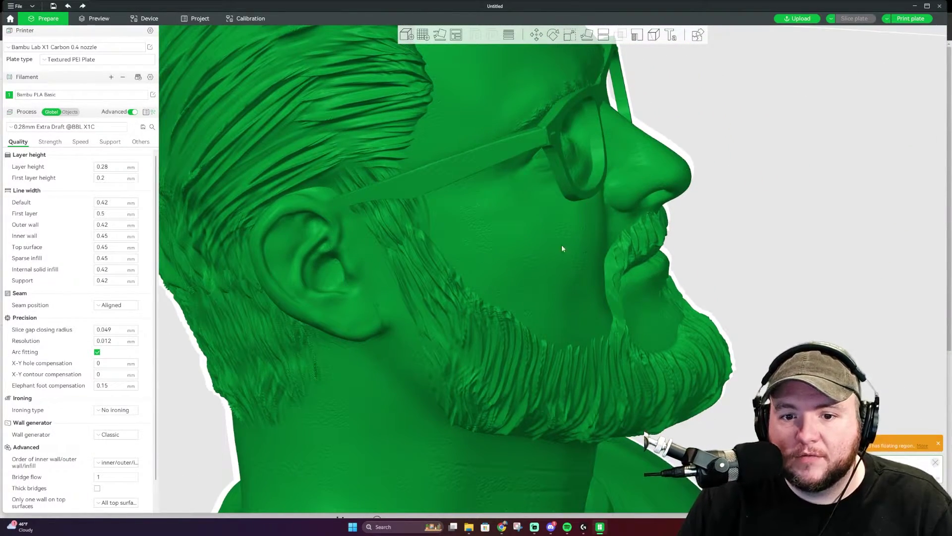
pyautogui.scroll(-8, 582, 246)
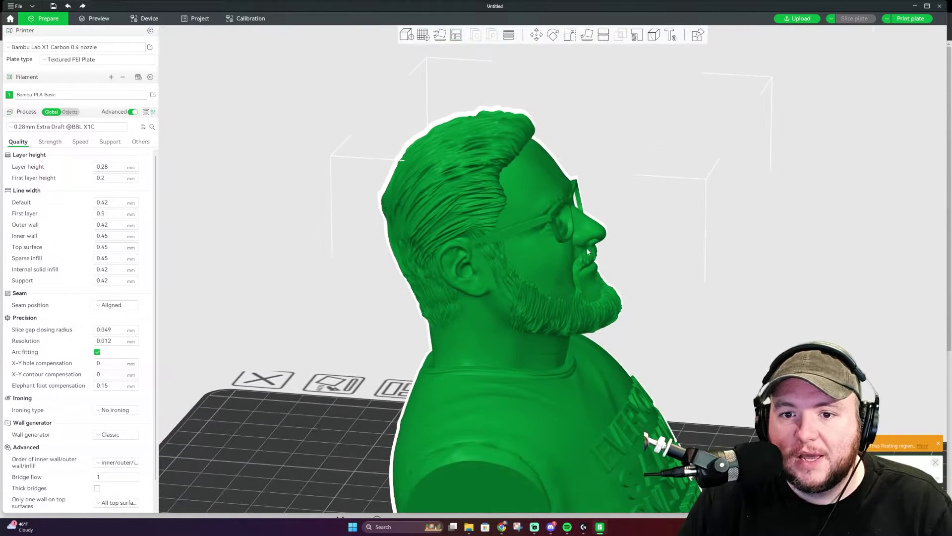
pyautogui.click(608, 275)
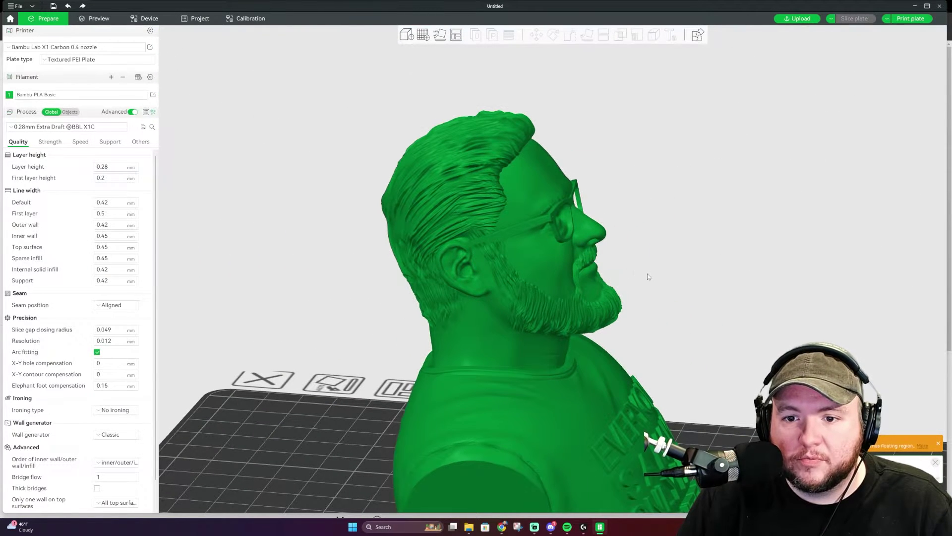
pyautogui.moveTo(646, 273)
pyautogui.mouseDown(button='right')
pyautogui.moveTo(627, 268)
pyautogui.moveTo(634, 264)
pyautogui.mouseUp(button='right')
pyautogui.moveTo(634, 273); pyautogui.dragTo(581, 263)
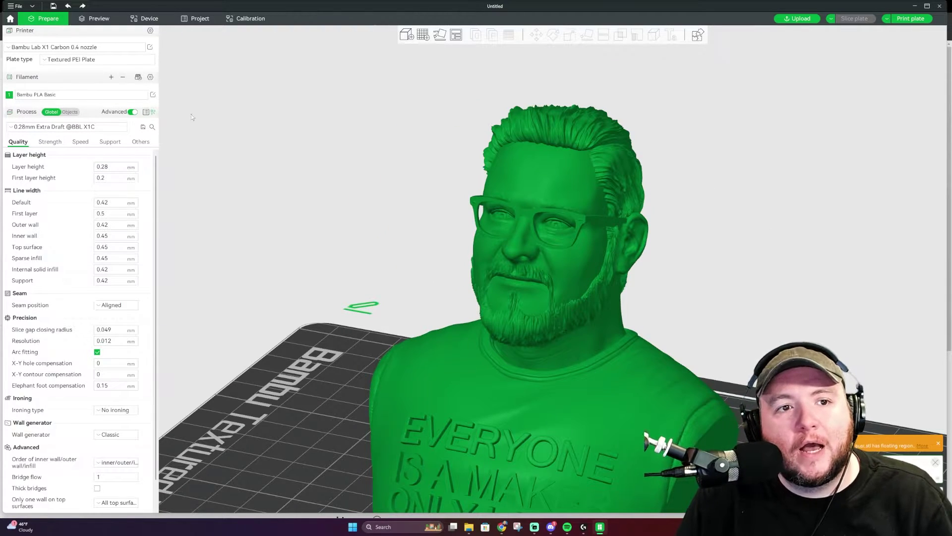
pyautogui.click(41, 127)
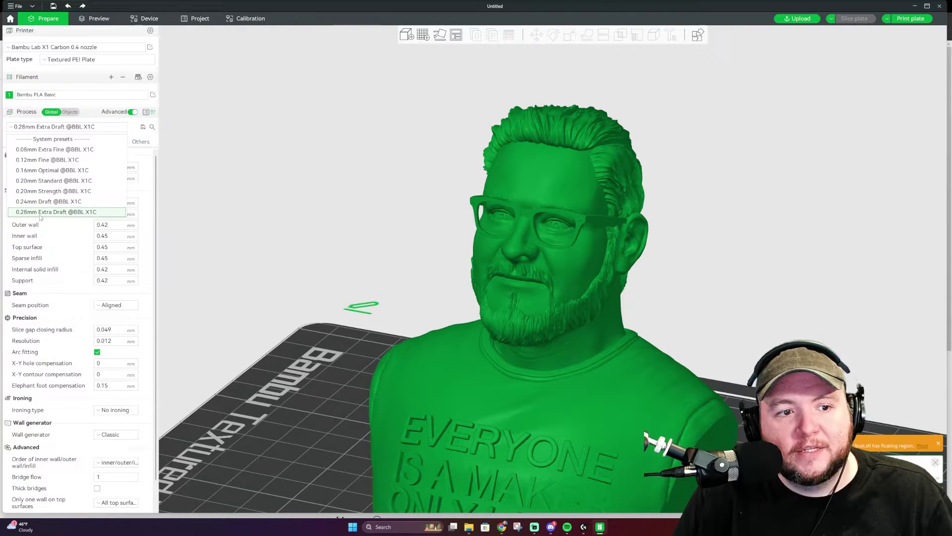
pyautogui.click(61, 213)
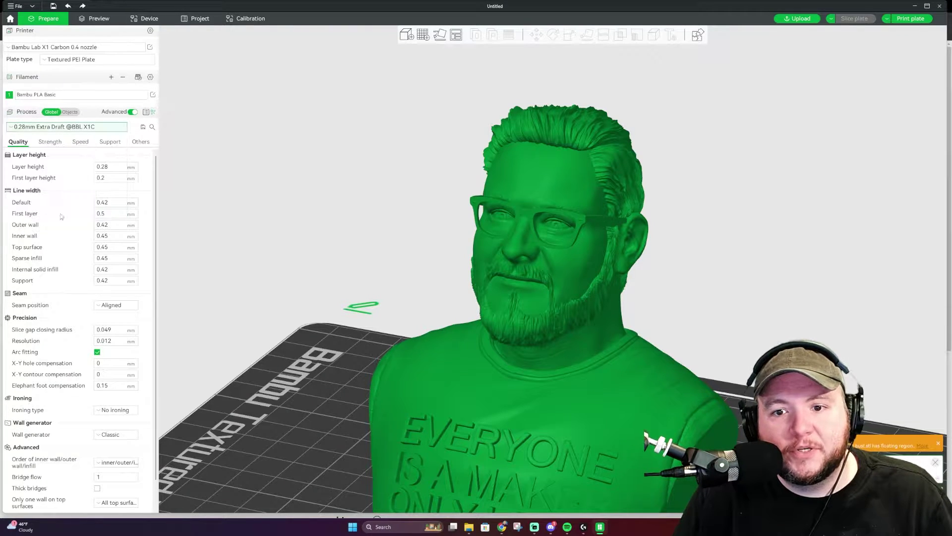
pyautogui.click(853, 20)
# Examine the 0.28 mm sliced preview around the beard, neck, shoulders and glasses for layer lines and overhangs.
pyautogui.moveTo(708, 343); pyautogui.dragTo(723, 344)
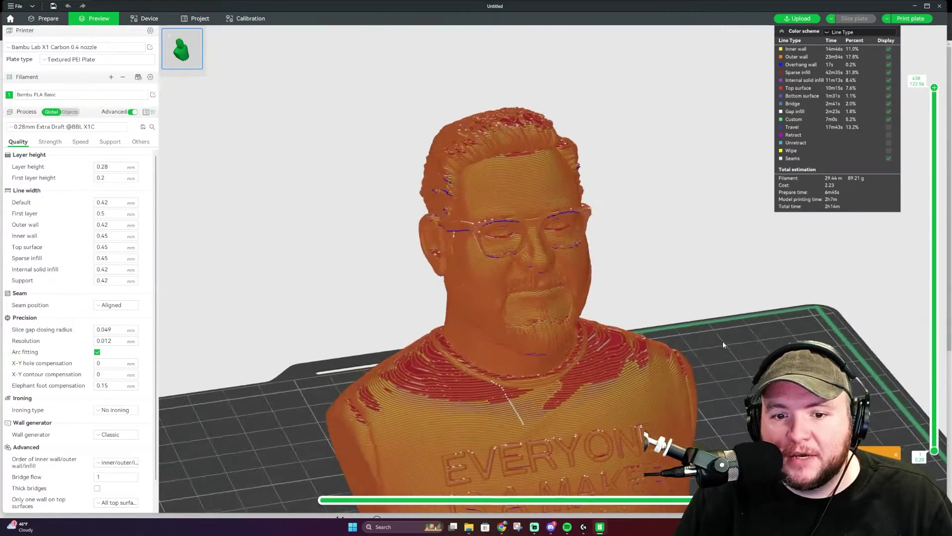
pyautogui.moveTo(639, 403); pyautogui.dragTo(622, 318)
pyautogui.scroll(10, 435, 320)
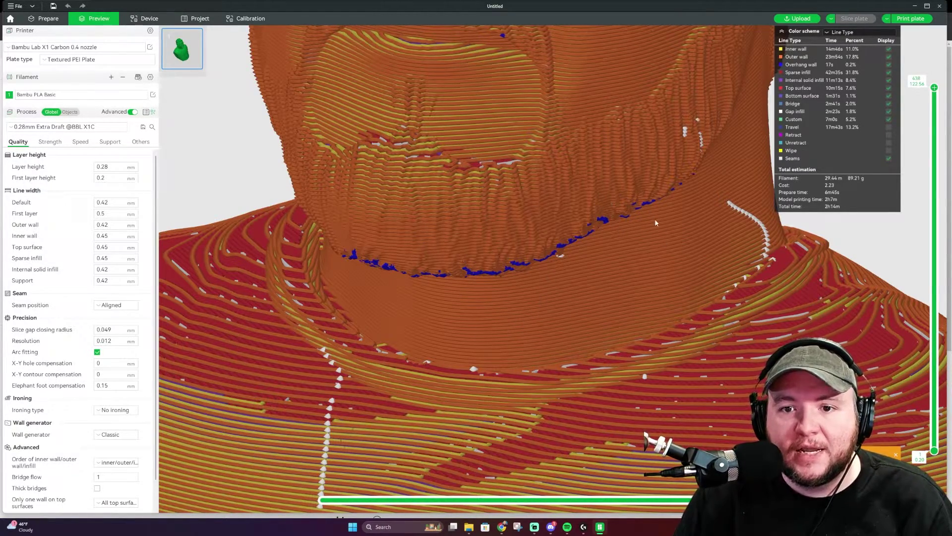
pyautogui.scroll(-5, 643, 266)
pyautogui.scroll(-2, 645, 268)
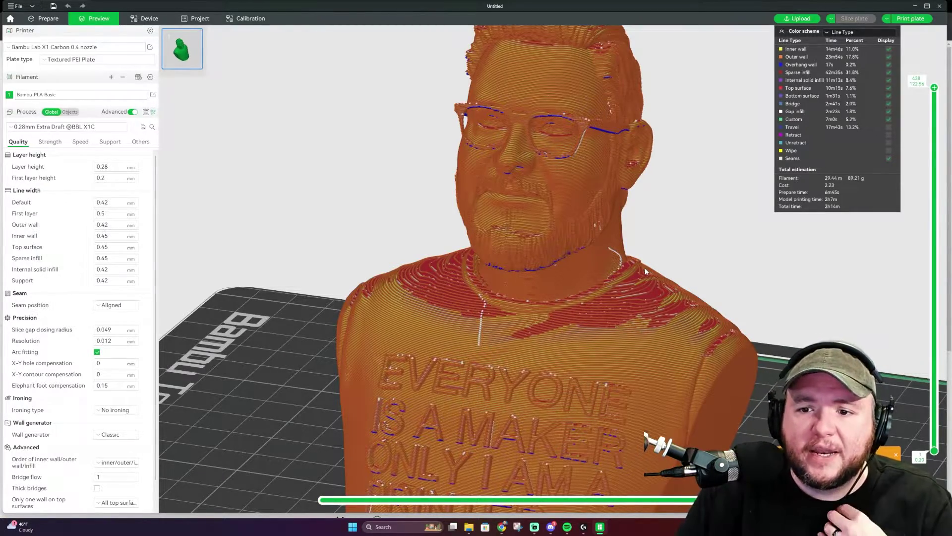
pyautogui.scroll(5, 633, 350)
pyautogui.moveTo(675, 379); pyautogui.dragTo(712, 383)
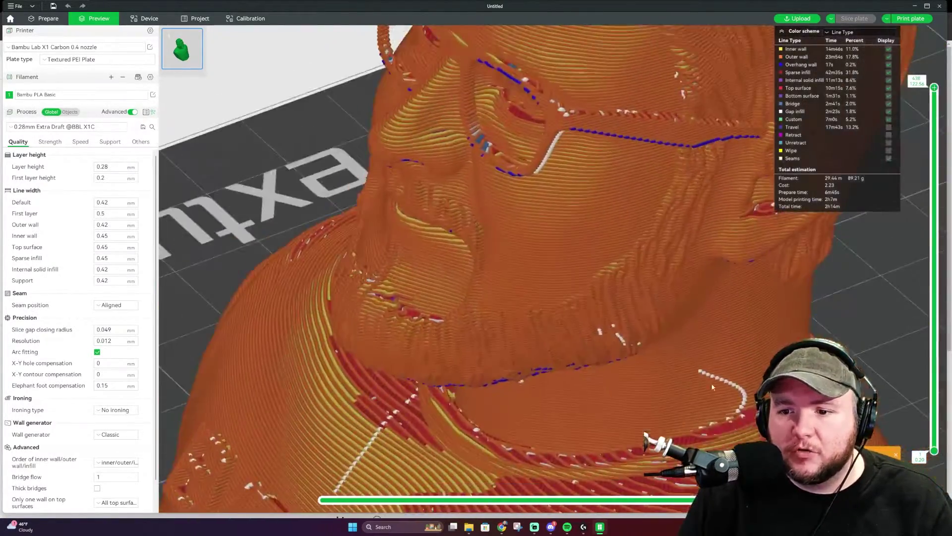
pyautogui.moveTo(712, 383); pyautogui.dragTo(598, 243, button='right')
pyautogui.moveTo(637, 449); pyautogui.dragTo(579, 144)
pyautogui.moveTo(580, 117); pyautogui.dragTo(596, 326, button='right')
pyautogui.scroll(5, 546, 240)
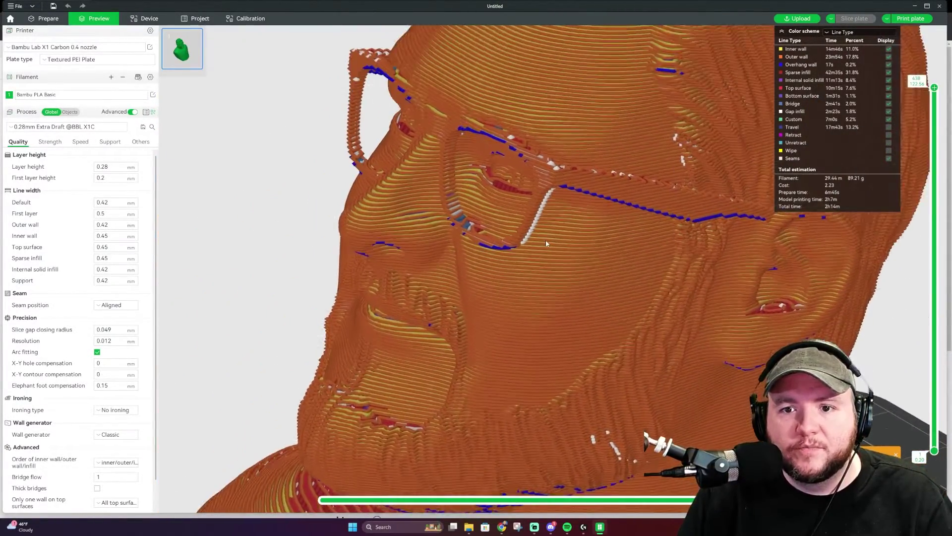
pyautogui.moveTo(564, 238); pyautogui.dragTo(565, 261)
pyautogui.scroll(-5, 558, 240)
# Compare the glasses and face on the unsliced model with the same areas in the 0.28 mm sliced preview.
pyautogui.press('Tab')
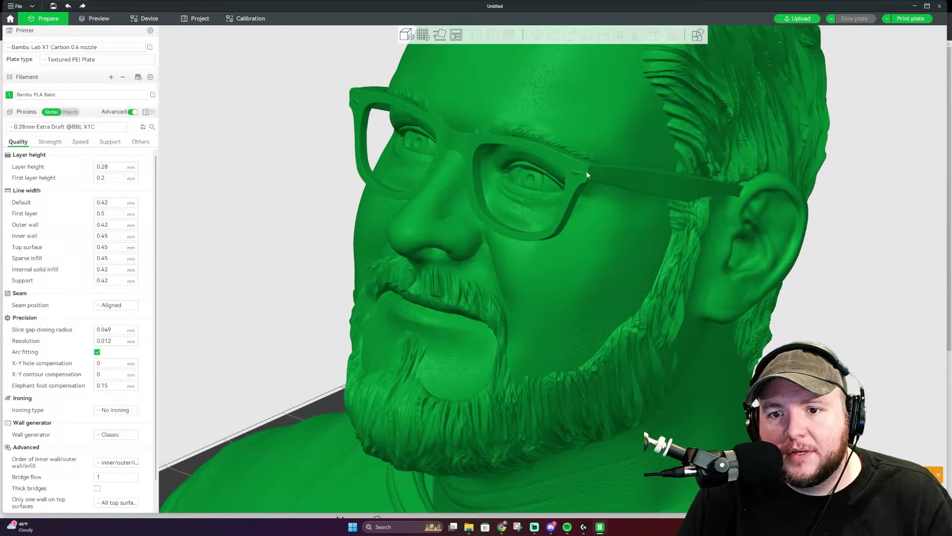
pyautogui.click(590, 218)
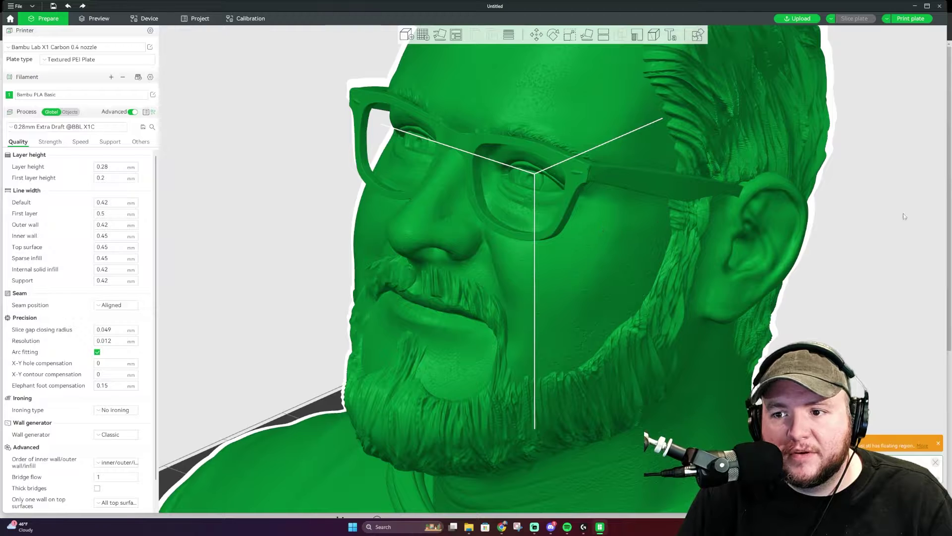
pyautogui.press('Escape')
pyautogui.press('Tab')
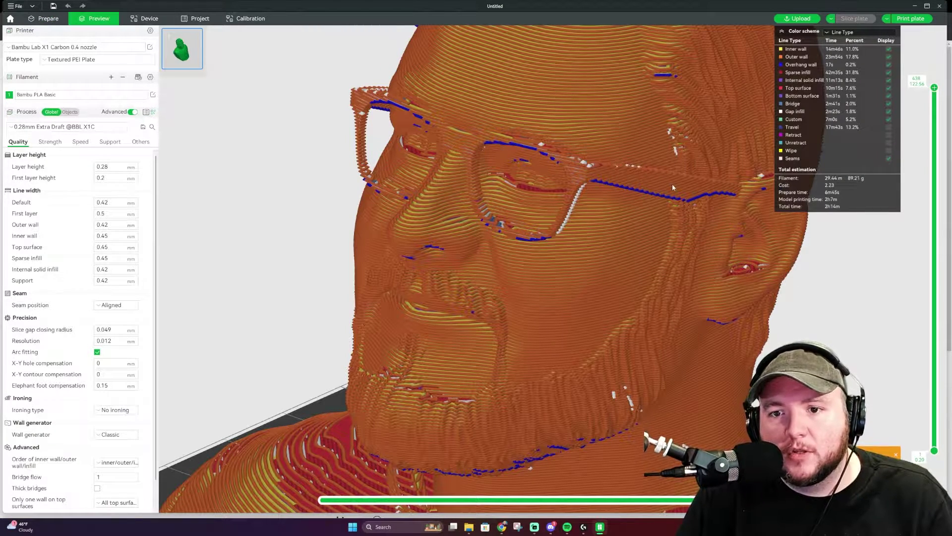
pyautogui.moveTo(595, 216); pyautogui.dragTo(552, 284)
pyautogui.scroll(-1, 603, 263)
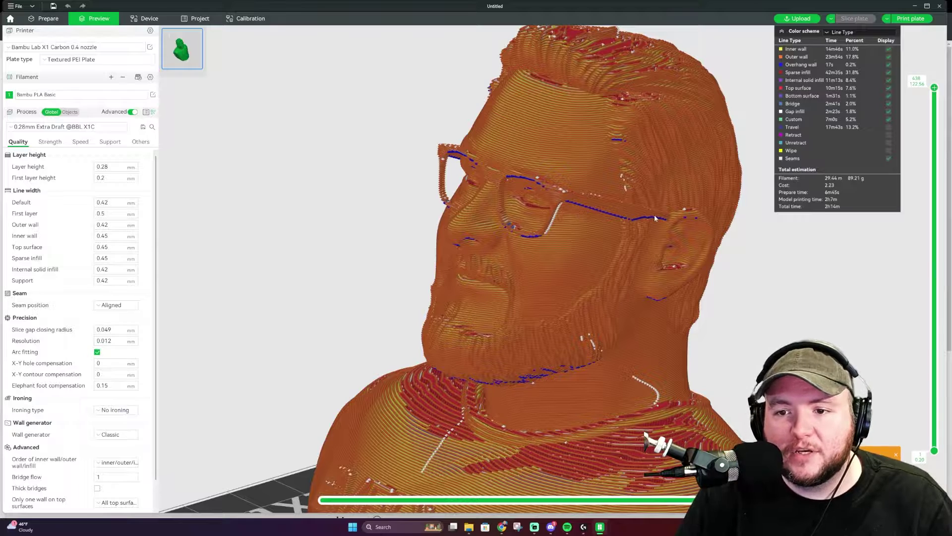
pyautogui.moveTo(615, 224); pyautogui.dragTo(660, 186)
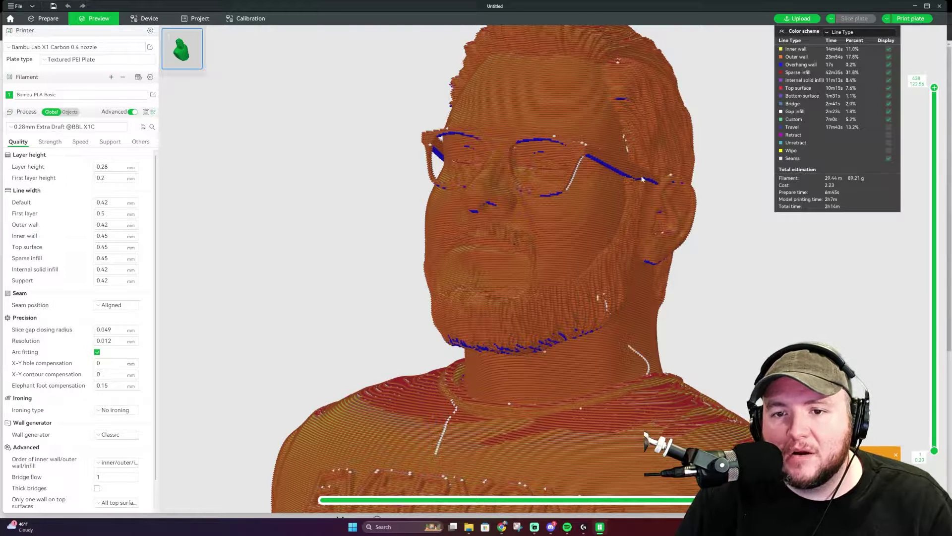
pyautogui.scroll(3, 643, 179)
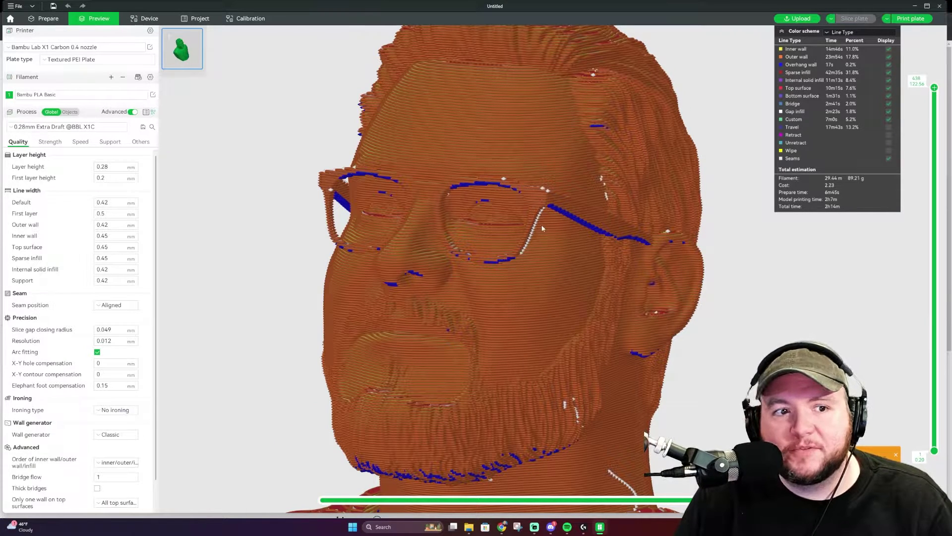
pyautogui.click(110, 129)
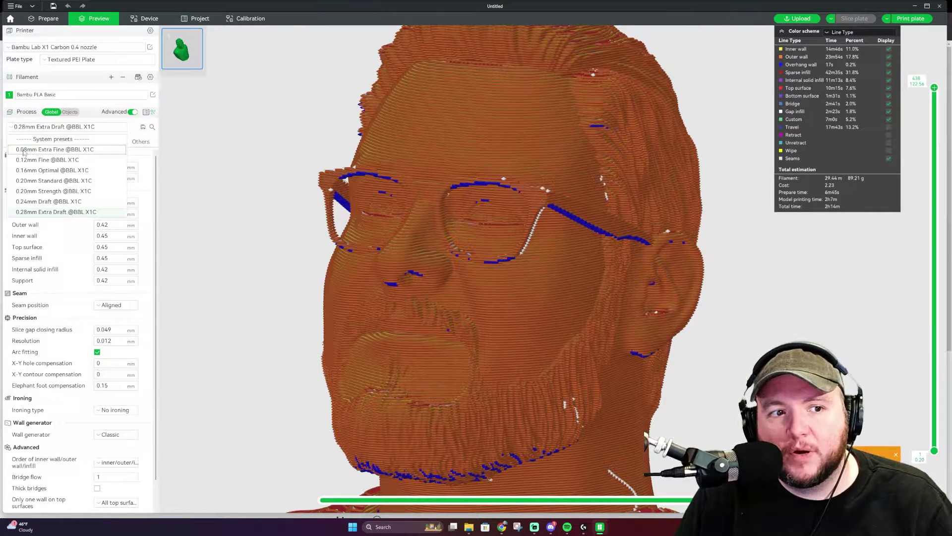
pyautogui.click(61, 150)
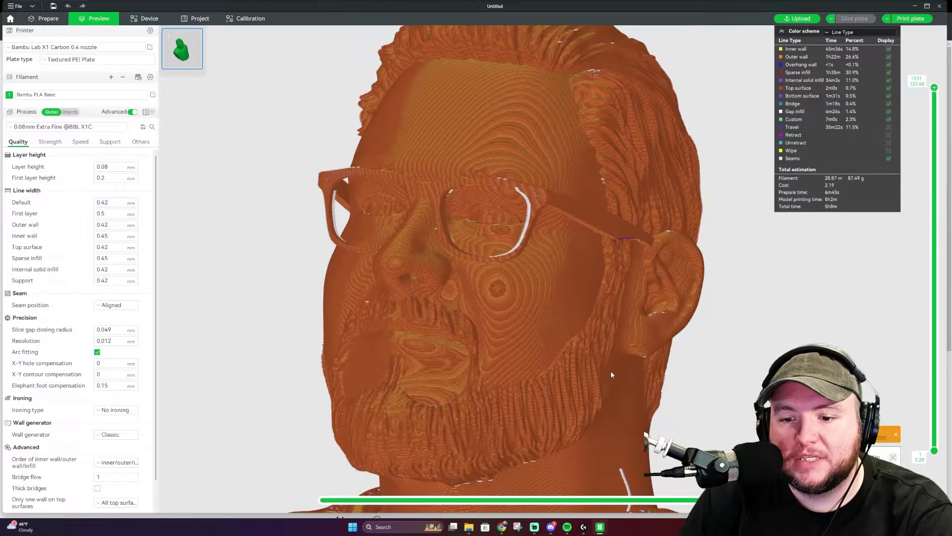
# Examine the glasses, eyes and cheek up close in the 0.08 mm sliced preview.
pyautogui.moveTo(586, 259); pyautogui.dragTo(529, 278)
pyautogui.scroll(5, 490, 349)
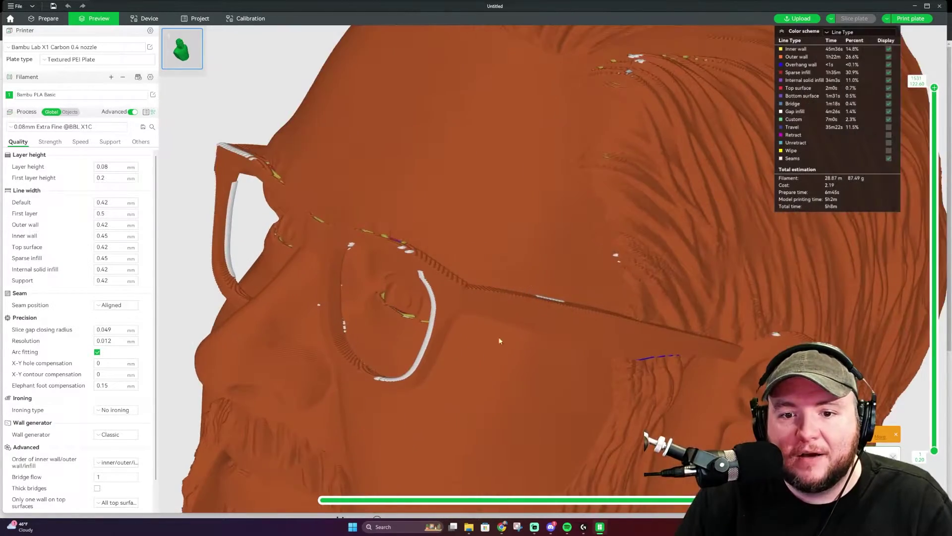
pyautogui.scroll(5, 490, 352)
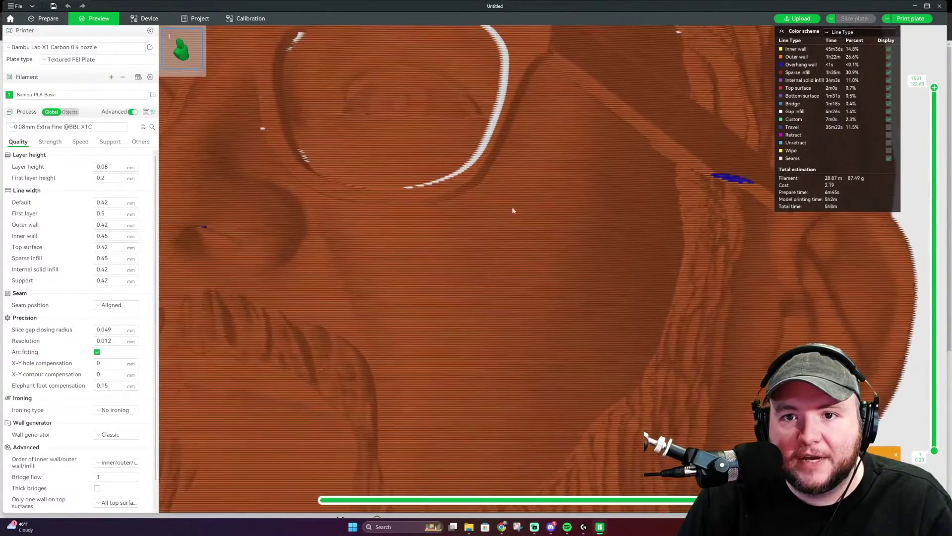
pyautogui.scroll(-5, 514, 194)
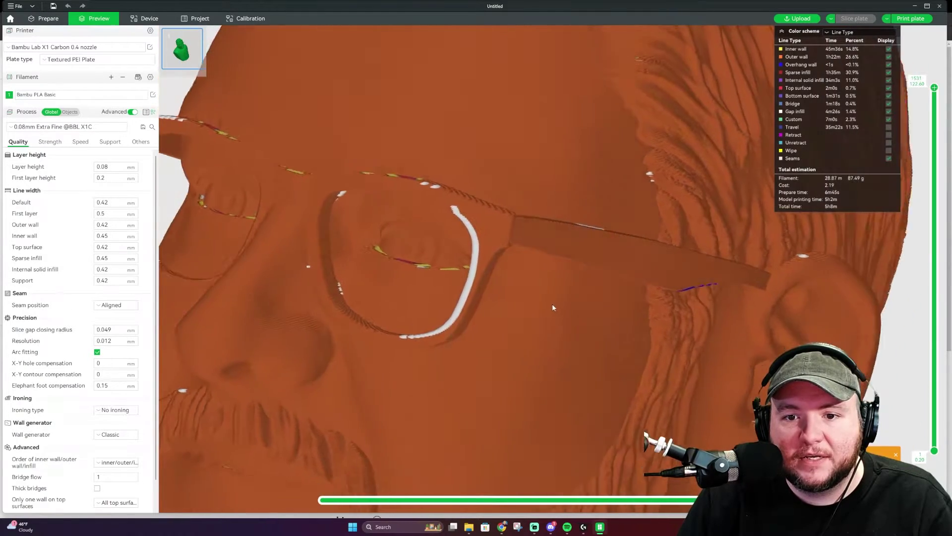
pyautogui.moveTo(551, 305); pyautogui.dragTo(544, 304)
pyautogui.moveTo(476, 266); pyautogui.dragTo(501, 279)
pyautogui.scroll(-2, 501, 280)
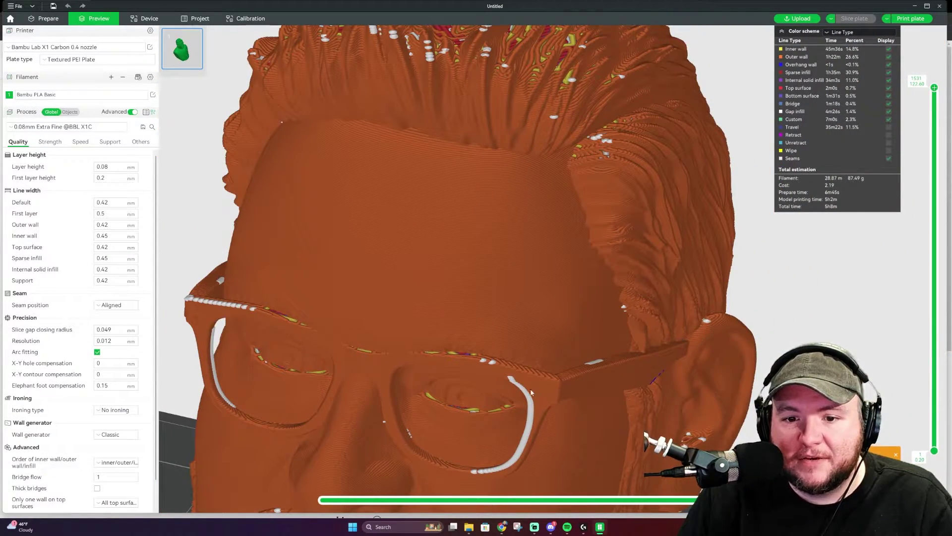
pyautogui.moveTo(525, 391); pyautogui.dragTo(433, 270)
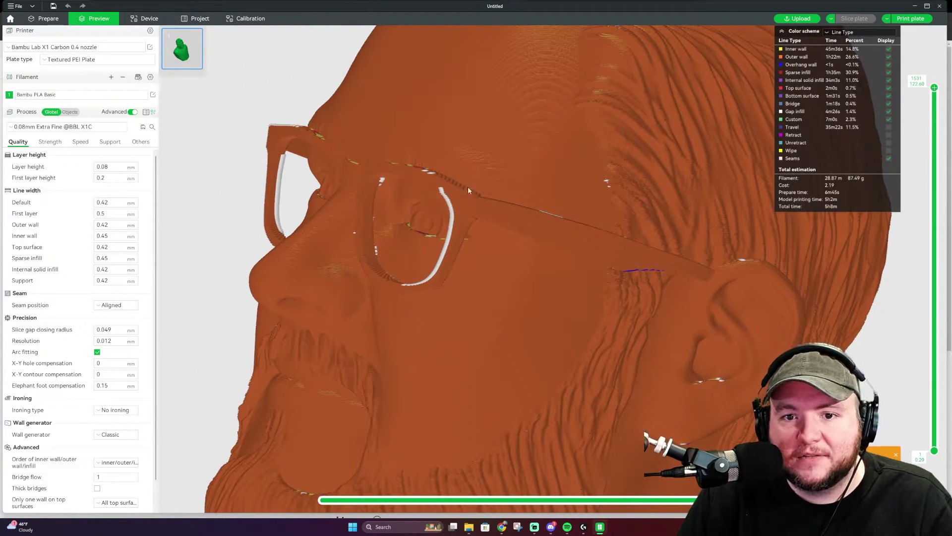
pyautogui.moveTo(511, 291); pyautogui.dragTo(619, 266)
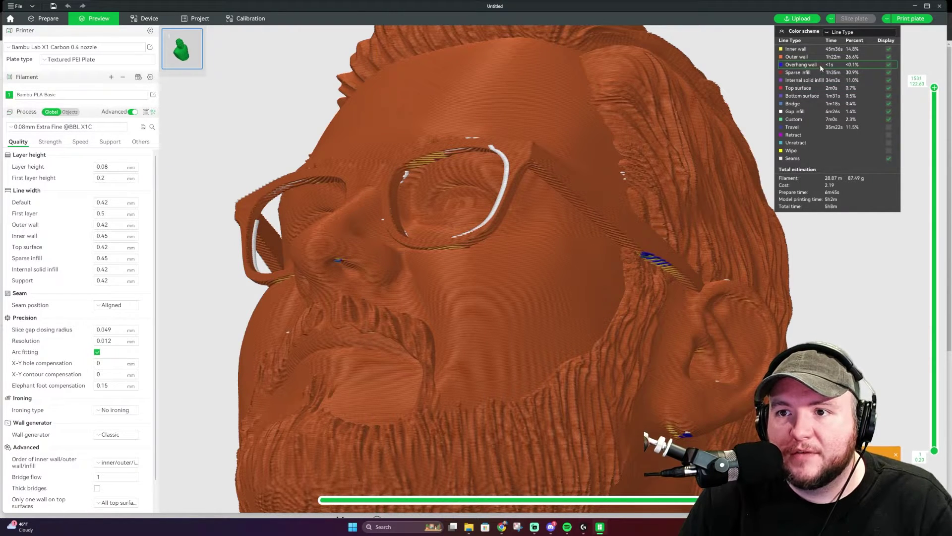
# Examine the beard, shoulders and overall bust in the 0.08 mm sliced preview, along with its total print time.
pyautogui.scroll(-8, 523, 302)
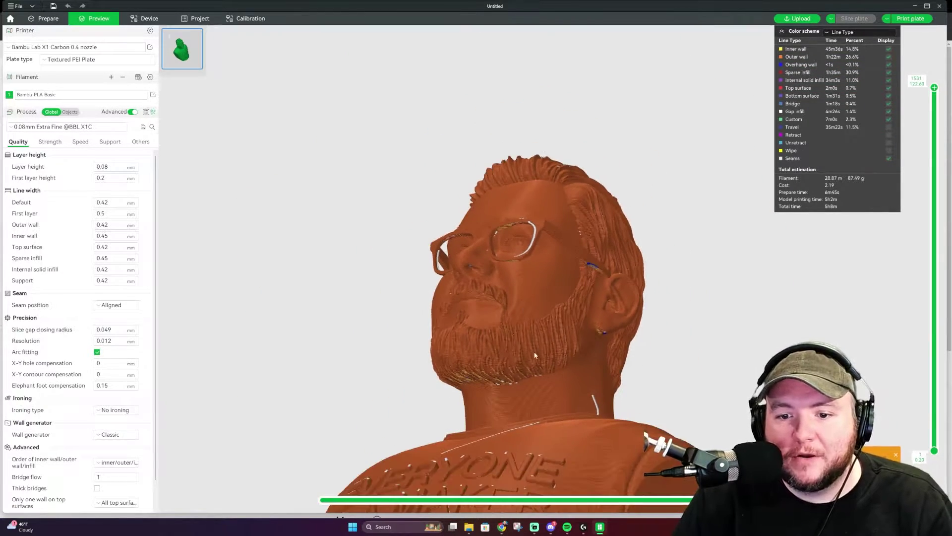
pyautogui.moveTo(524, 305); pyautogui.dragTo(642, 433)
pyautogui.moveTo(641, 433); pyautogui.dragTo(594, 321, button='middle')
pyautogui.scroll(5, 595, 328)
pyautogui.moveTo(615, 421)
pyautogui.mouseDown()
pyautogui.moveTo(609, 386)
pyautogui.moveTo(616, 432)
pyautogui.mouseUp()
pyautogui.scroll(-4, 599, 380)
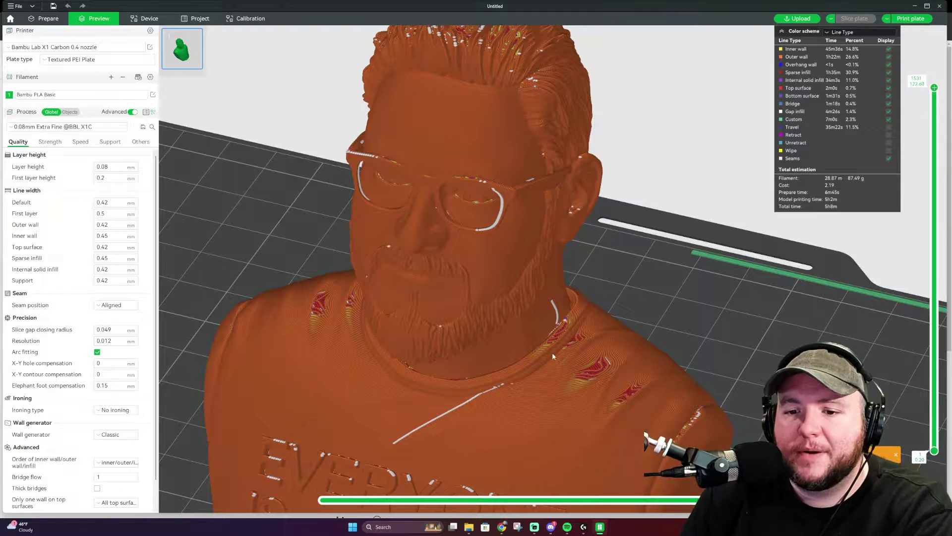
pyautogui.scroll(-3, 551, 392)
pyautogui.moveTo(556, 393); pyautogui.dragTo(568, 403)
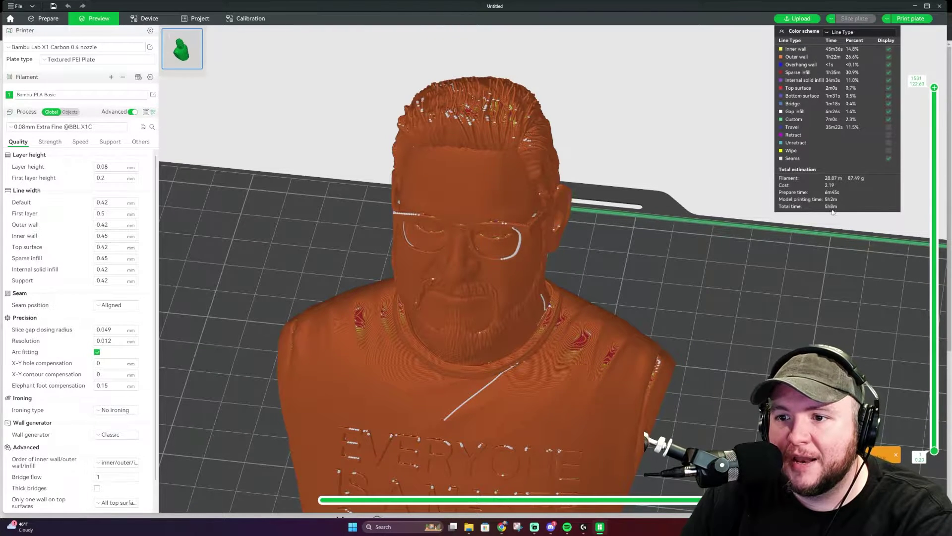
pyautogui.click(48, 127)
pyautogui.click(45, 216)
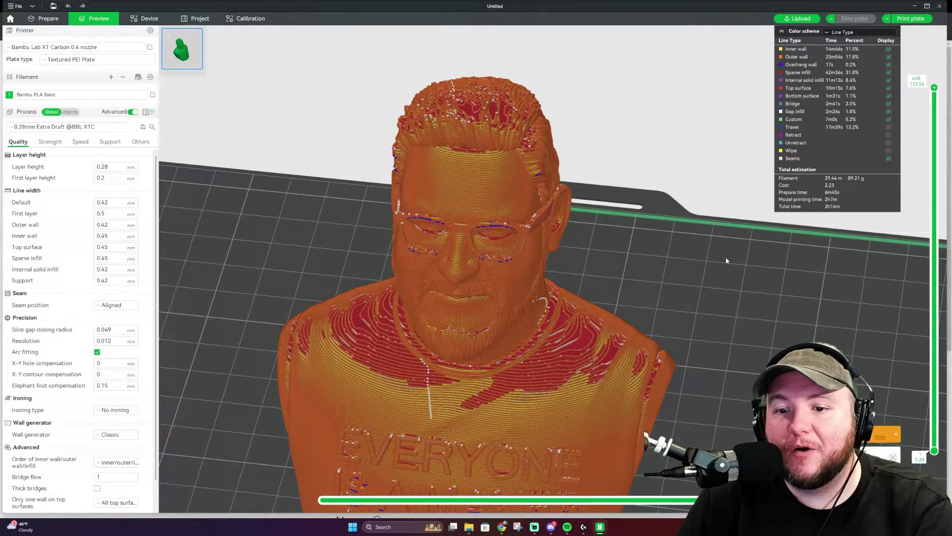
pyautogui.moveTo(725, 257); pyautogui.dragTo(395, 348)
pyautogui.moveTo(554, 325); pyautogui.dragTo(588, 315)
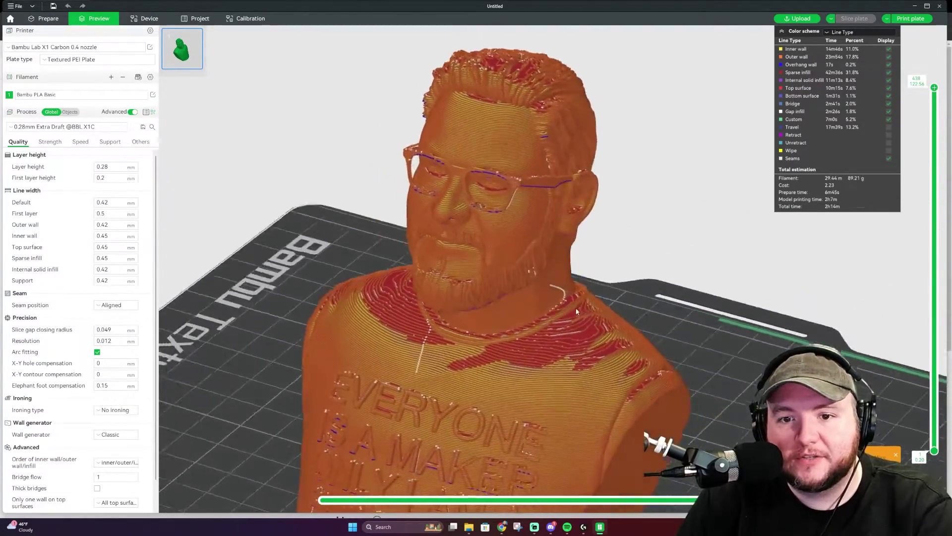
pyautogui.moveTo(576, 309)
pyautogui.mouseDown()
pyautogui.moveTo(570, 286)
pyautogui.moveTo(585, 310)
pyautogui.moveTo(588, 301)
pyautogui.moveTo(581, 308)
pyautogui.mouseUp()
pyautogui.click(50, 127)
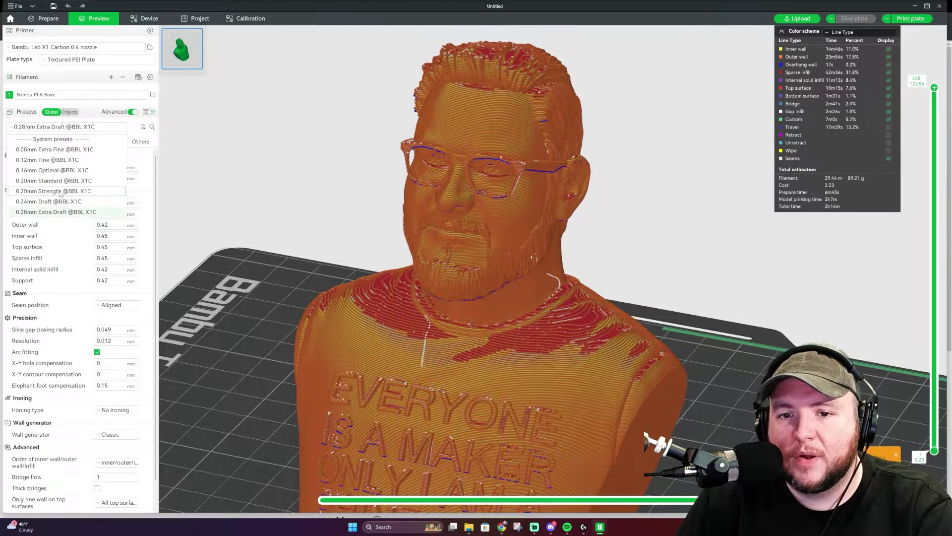
pyautogui.moveTo(468, 327); pyautogui.dragTo(490, 336)
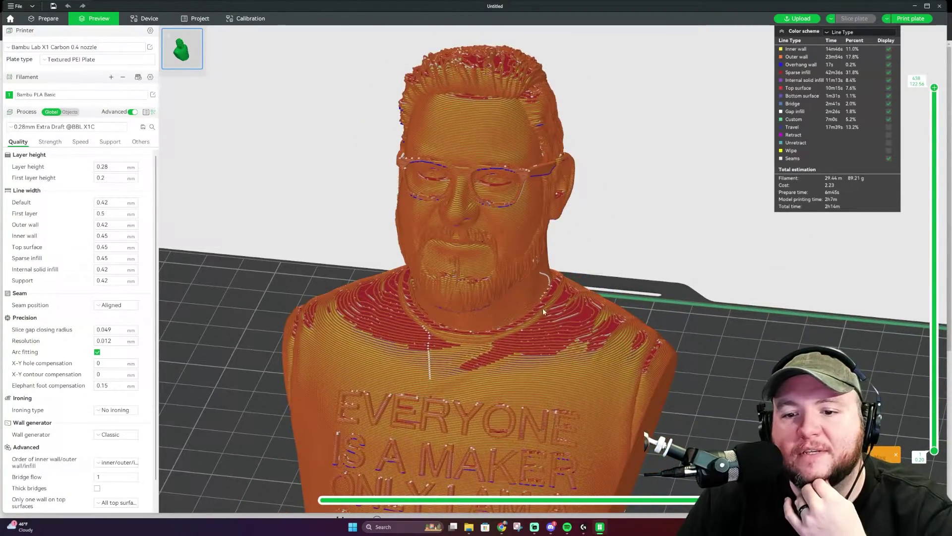
pyautogui.moveTo(571, 326); pyautogui.dragTo(564, 327)
pyautogui.click(62, 128)
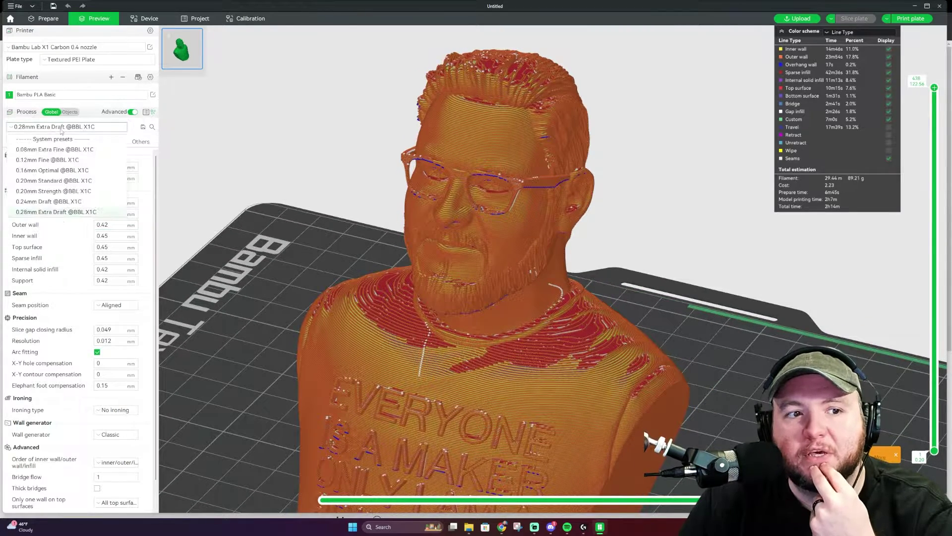
pyautogui.click(43, 171)
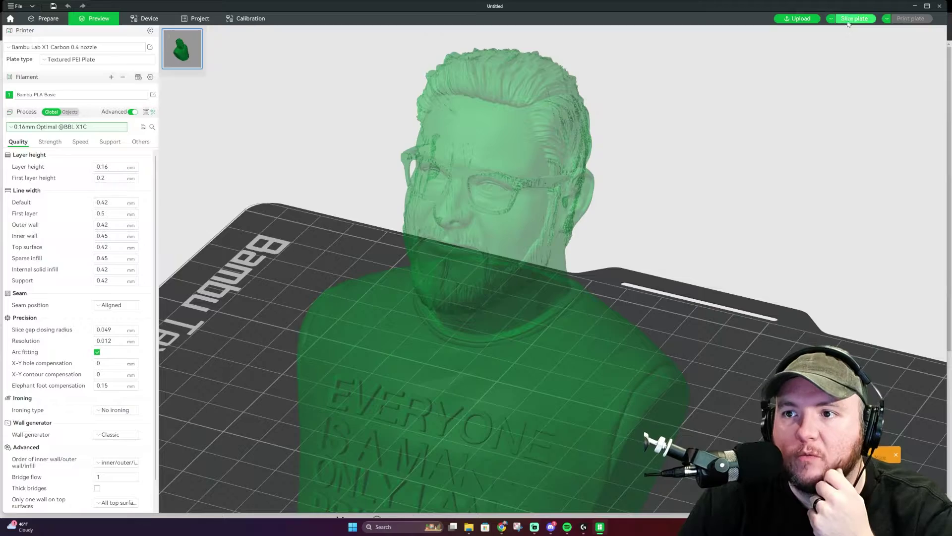
pyautogui.click(854, 19)
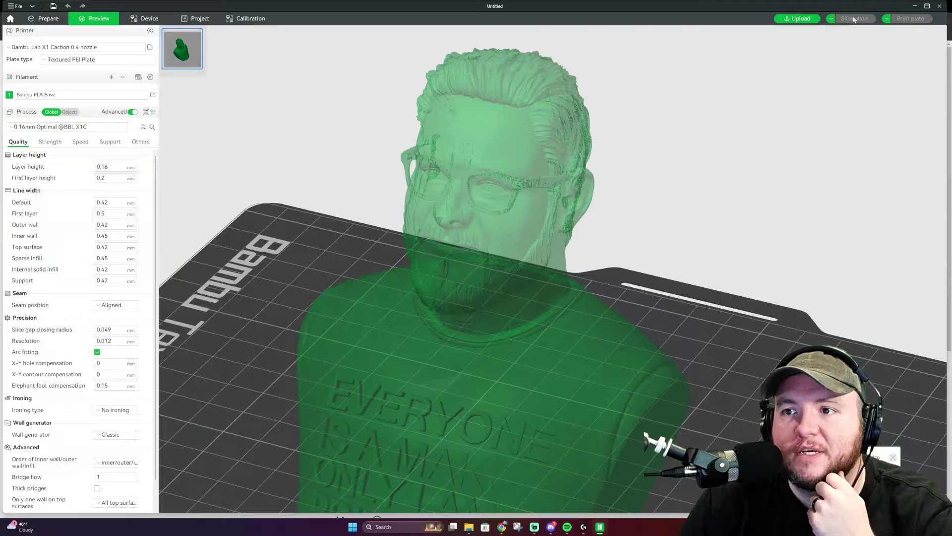
# Examine the face, shoulders and shirt lettering in the 0.16 mm sliced preview, along with its total print time.
pyautogui.moveTo(588, 303); pyautogui.dragTo(659, 292)
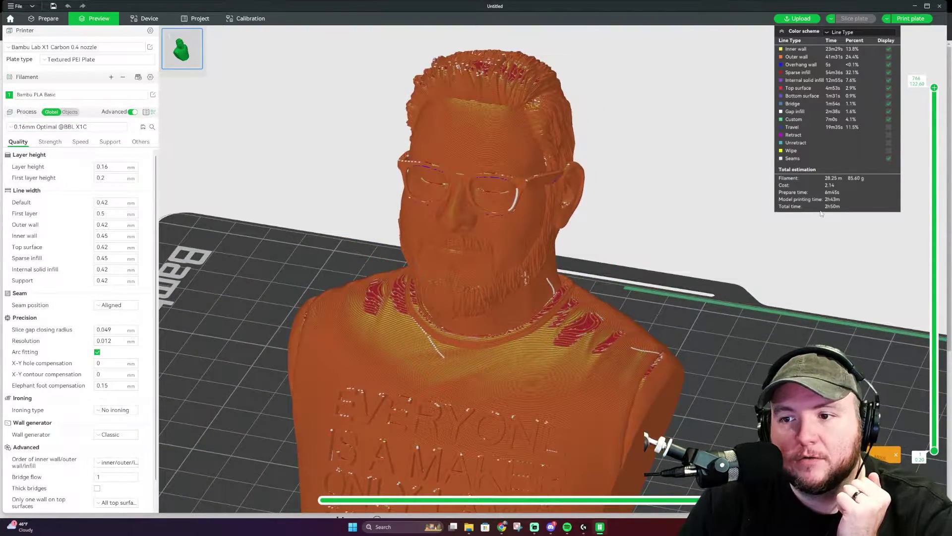
pyautogui.moveTo(617, 266); pyautogui.dragTo(597, 289)
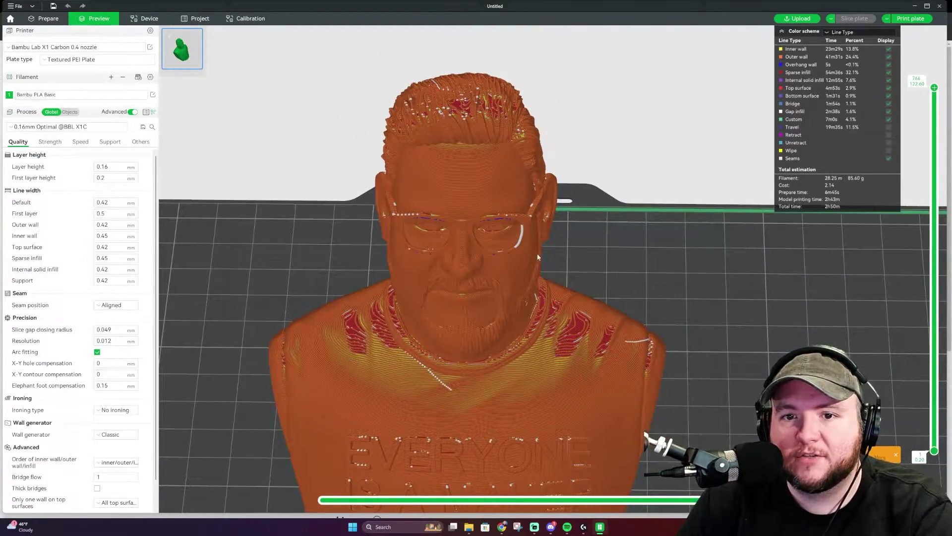
pyautogui.moveTo(564, 325); pyautogui.dragTo(682, 365)
pyautogui.scroll(-2, 714, 366)
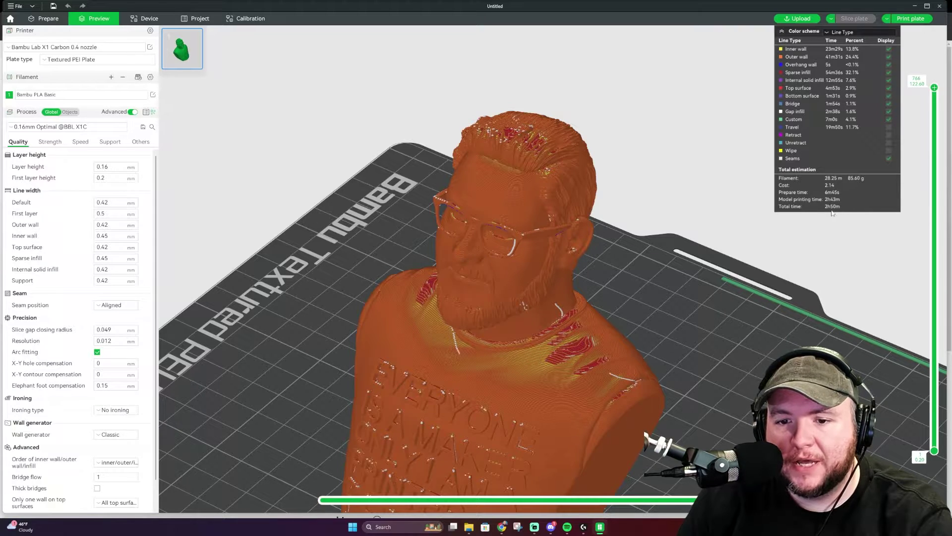
pyautogui.moveTo(671, 373); pyautogui.dragTo(672, 364)
pyautogui.moveTo(489, 329); pyautogui.dragTo(601, 296)
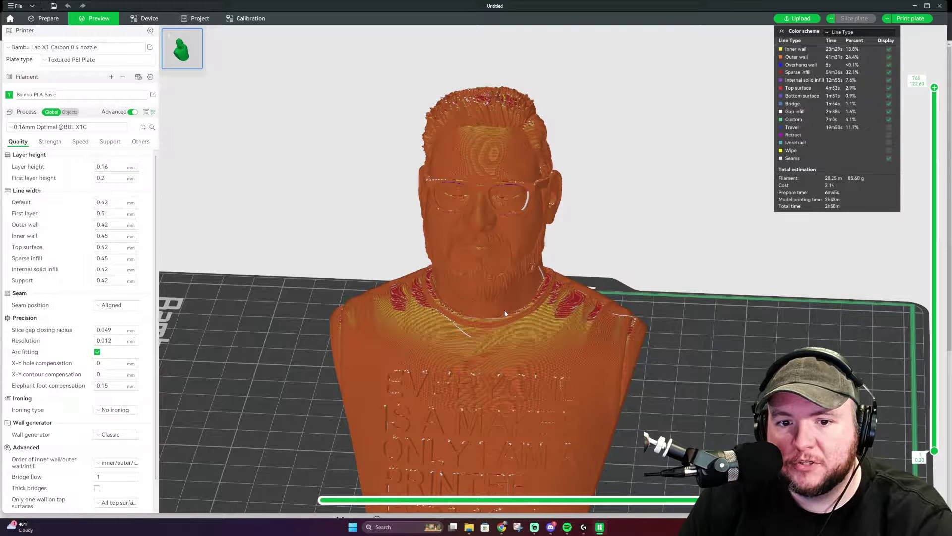
# Reduce the variable layer height to 0.08 mm in a band around the bust's collar and reslice the plate.
pyautogui.hotkey('ctrl', '1')
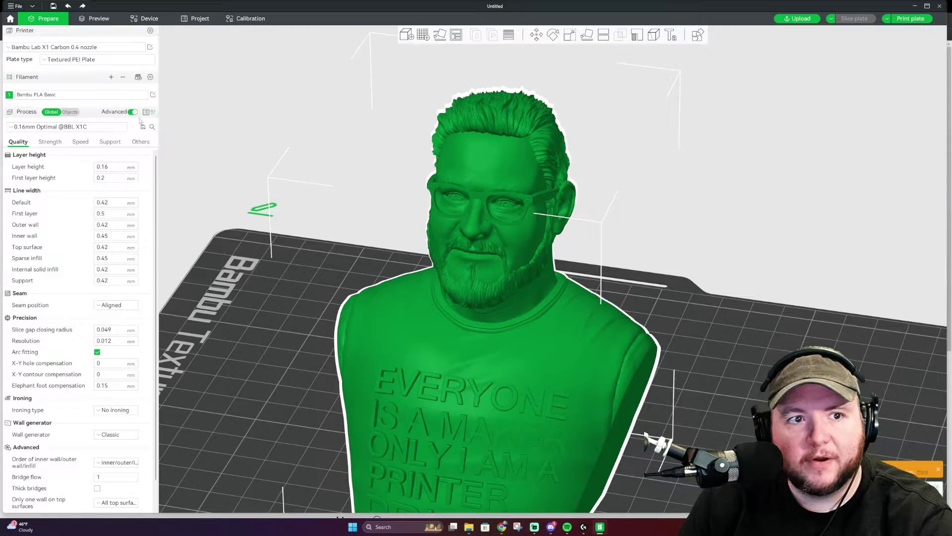
pyautogui.click(510, 36)
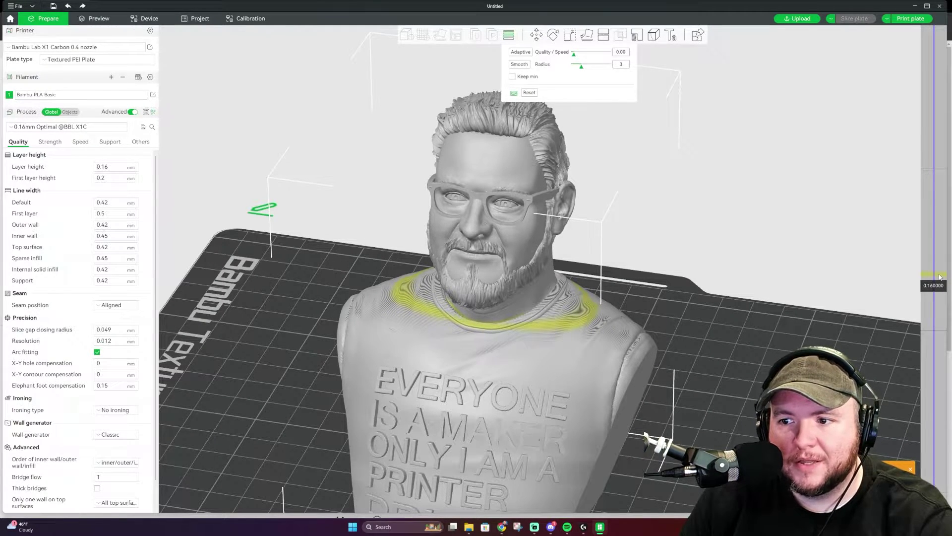
pyautogui.moveTo(940, 277); pyautogui.dragTo(940, 279, button='right')
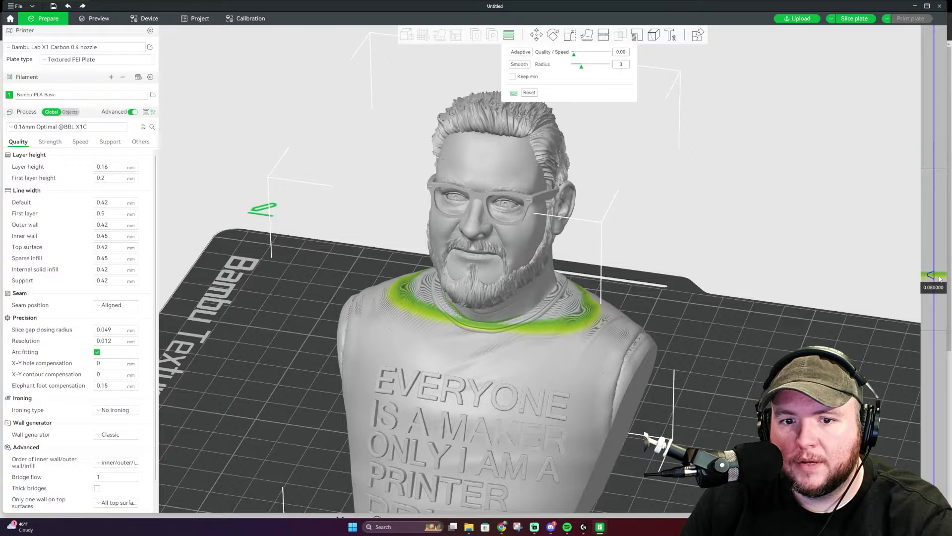
pyautogui.moveTo(940, 279); pyautogui.dragTo(938, 283)
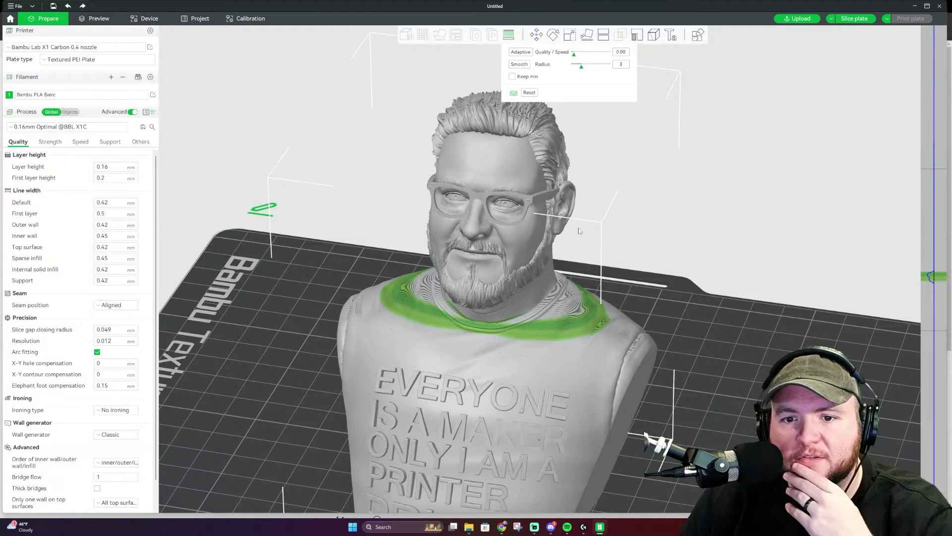
pyautogui.click(857, 21)
pyautogui.scroll(5, 587, 312)
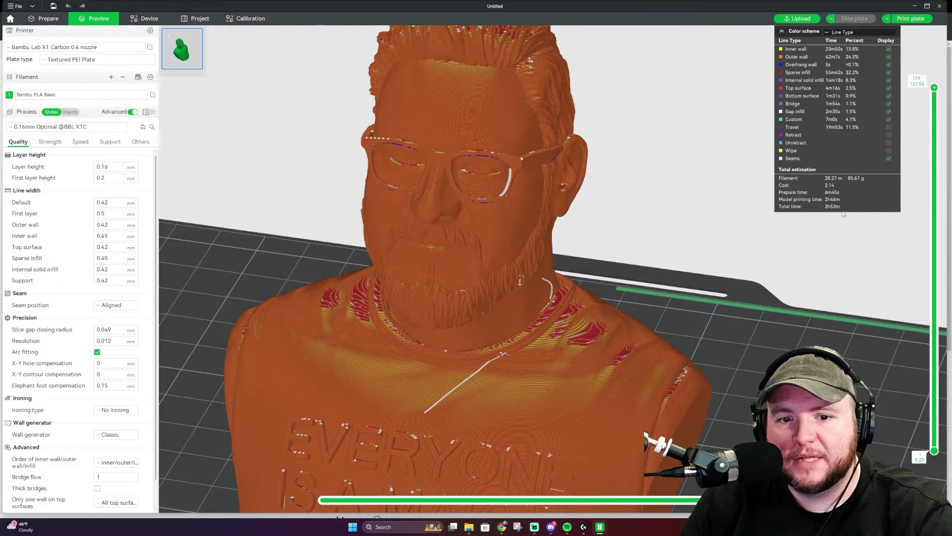
# Widen the 0.08 mm variable layer height band to cover the neckline and upper shoulders, and reslice the plate.
pyautogui.click(40, 19)
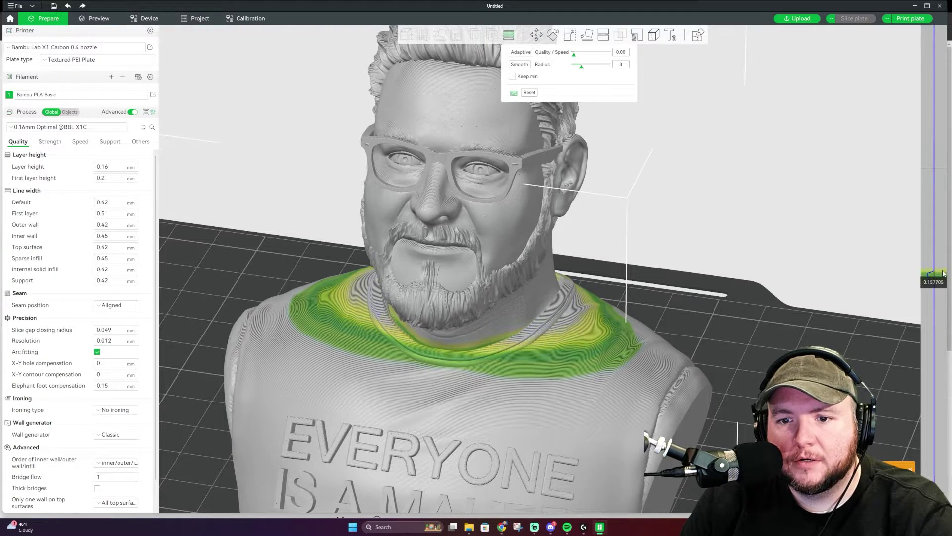
pyautogui.moveTo(943, 274); pyautogui.dragTo(939, 272)
pyautogui.moveTo(939, 271)
pyautogui.mouseDown(button='right')
pyautogui.moveTo(942, 263)
pyautogui.moveTo(940, 288)
pyautogui.moveTo(942, 278)
pyautogui.mouseUp(button='right')
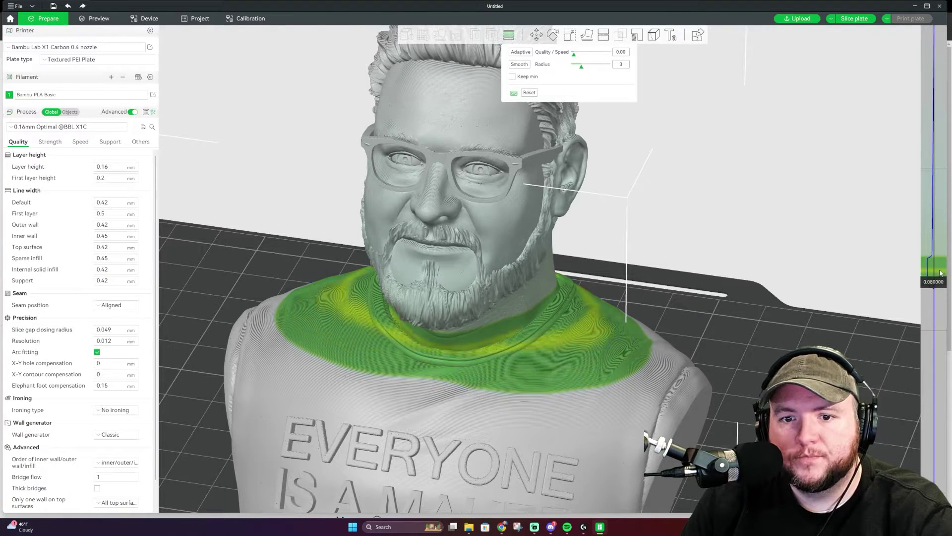
pyautogui.click(860, 23)
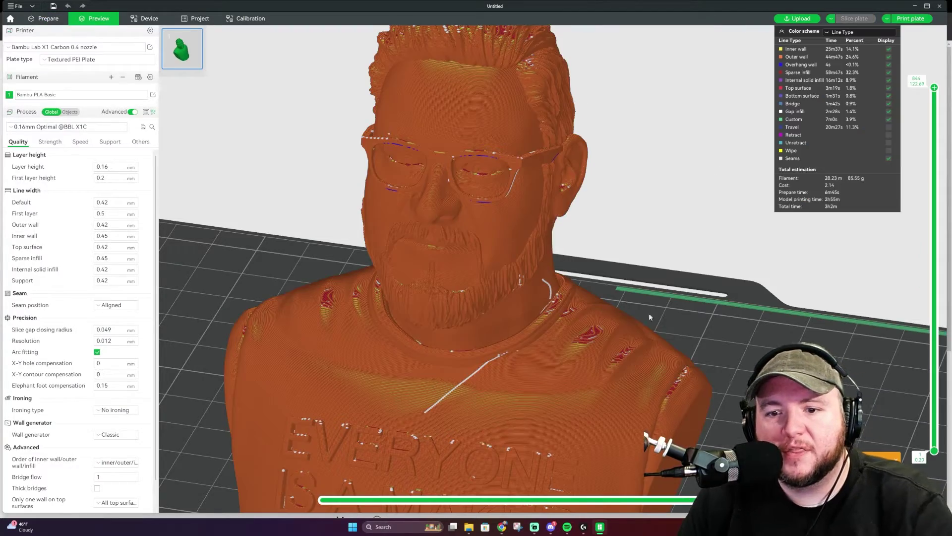
# Examine the neckline, shoulders and upper chest in the variable layer height preview from several angles.
pyautogui.moveTo(709, 325); pyautogui.dragTo(685, 340)
pyautogui.scroll(-3, 678, 332)
pyautogui.scroll(5, 685, 340)
pyautogui.moveTo(749, 316); pyautogui.dragTo(722, 311)
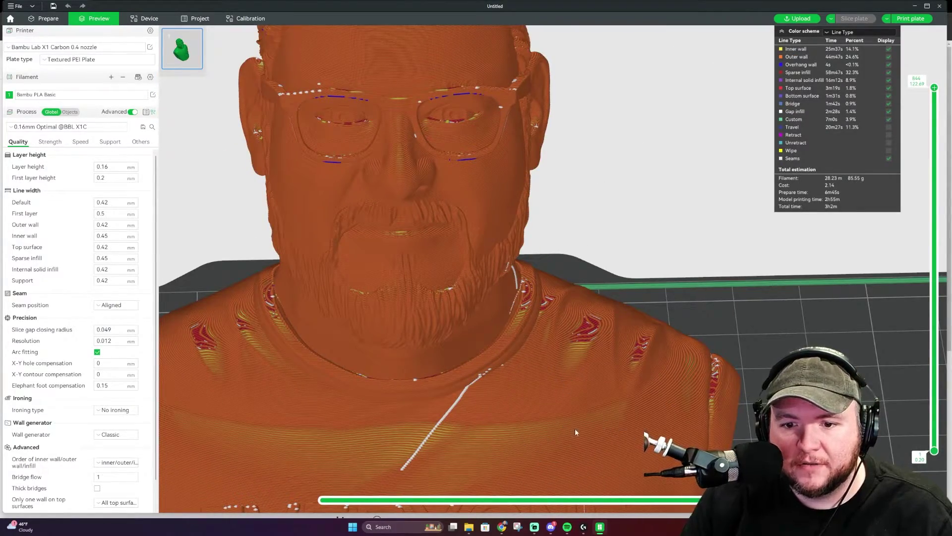
pyautogui.scroll(6, 576, 428)
pyautogui.scroll(-7, 574, 397)
pyautogui.moveTo(574, 396); pyautogui.dragTo(549, 321, button='right')
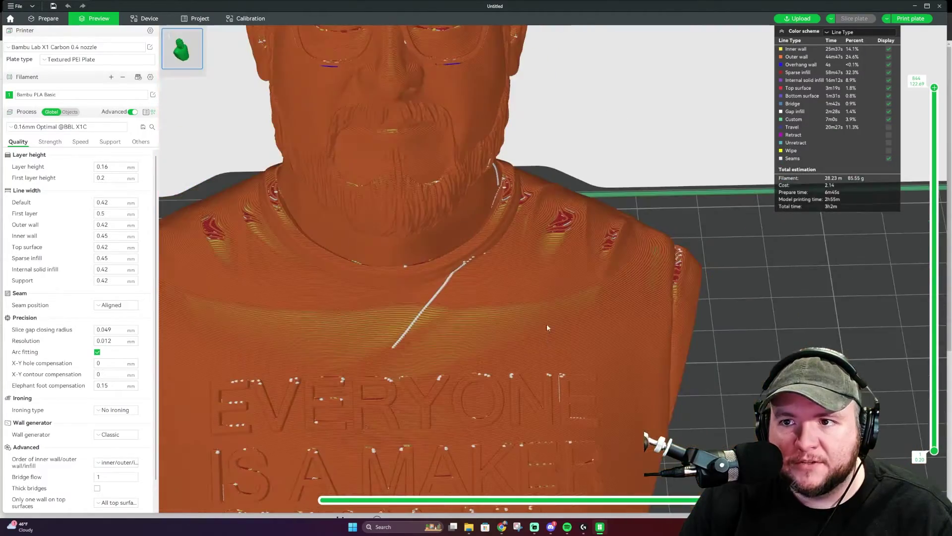
pyautogui.moveTo(633, 292)
pyautogui.mouseDown()
pyautogui.moveTo(578, 318)
pyautogui.moveTo(625, 303)
pyautogui.mouseUp()
pyautogui.scroll(-3, 605, 311)
# Color the sliced preview by Layer Height and examine how layer heights are distributed over the bust.
pyautogui.click(840, 32)
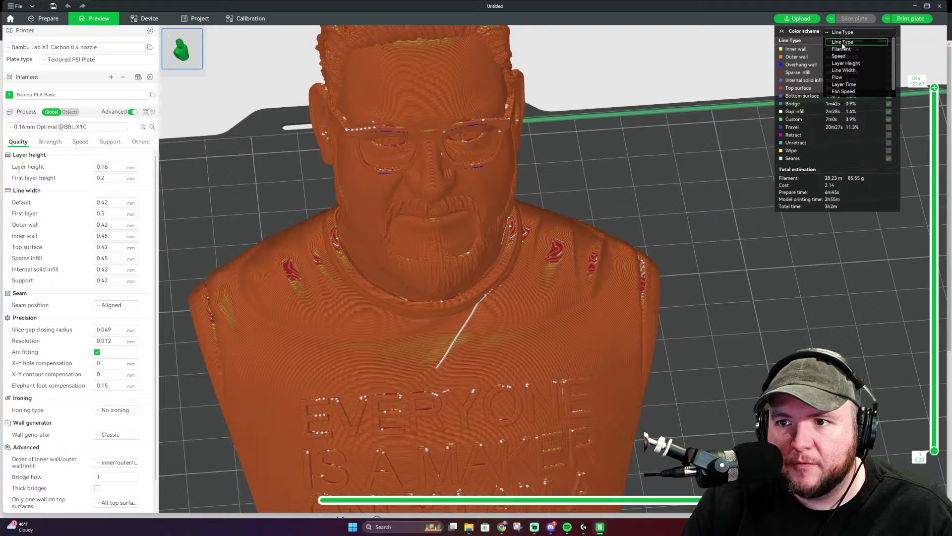
pyautogui.click(860, 62)
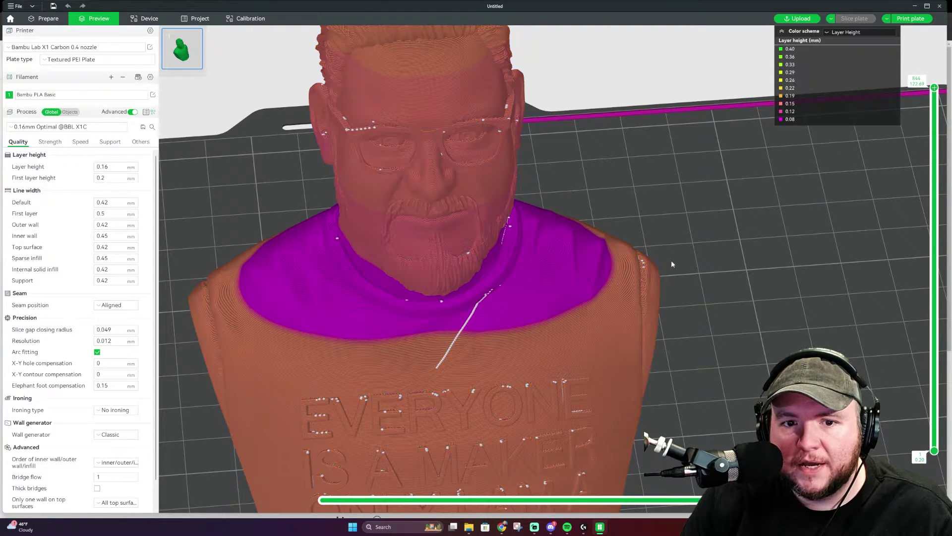
pyautogui.moveTo(670, 262); pyautogui.dragTo(715, 201)
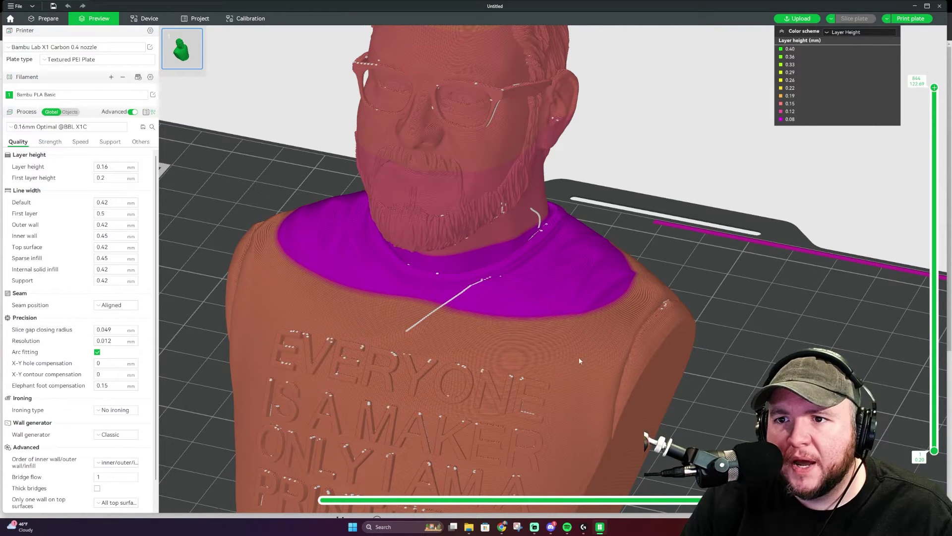
pyautogui.scroll(-5, 561, 374)
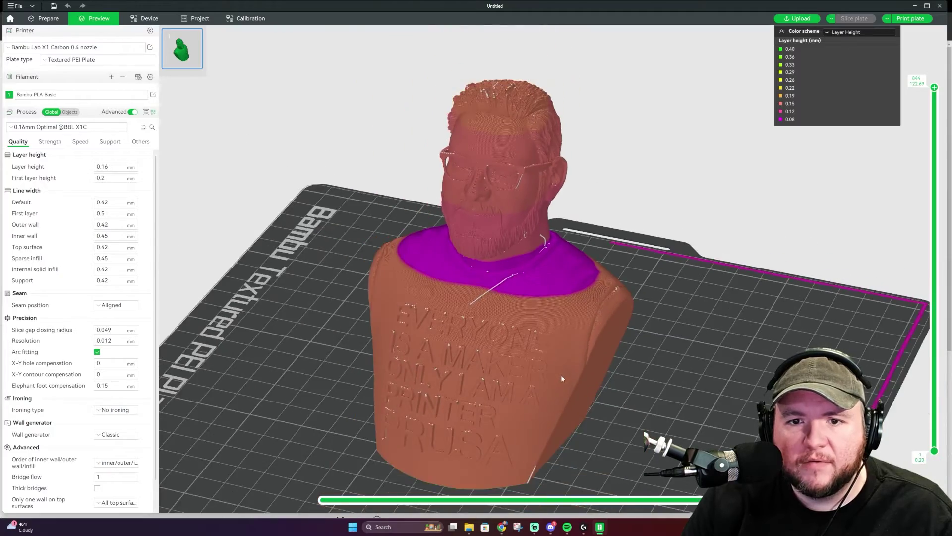
pyautogui.moveTo(588, 371); pyautogui.dragTo(584, 293)
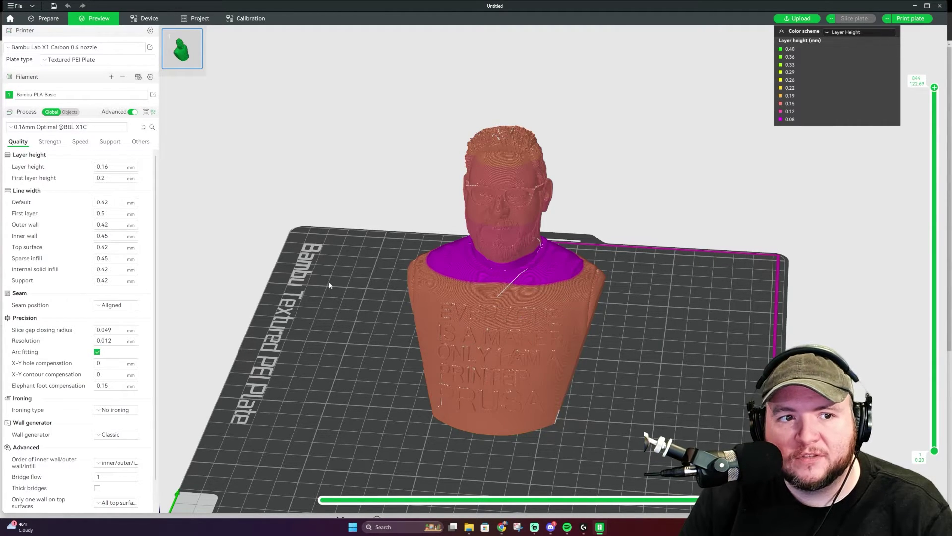
# Show the Speed settings of the process preset and color the sliced preview by Line Type again.
pyautogui.click(80, 142)
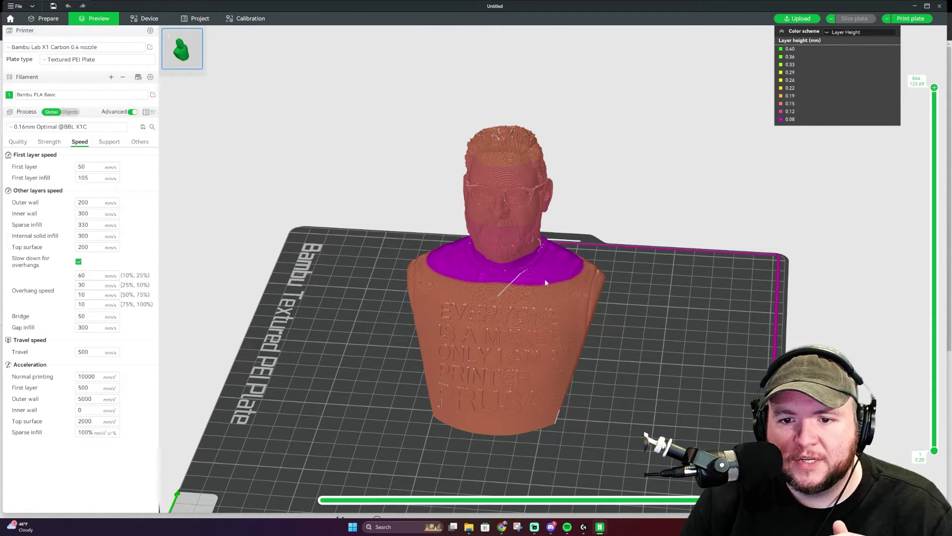
pyautogui.moveTo(555, 281)
pyautogui.mouseDown()
pyautogui.moveTo(546, 281)
pyautogui.moveTo(557, 285)
pyautogui.mouseUp()
pyautogui.scroll(1, 547, 281)
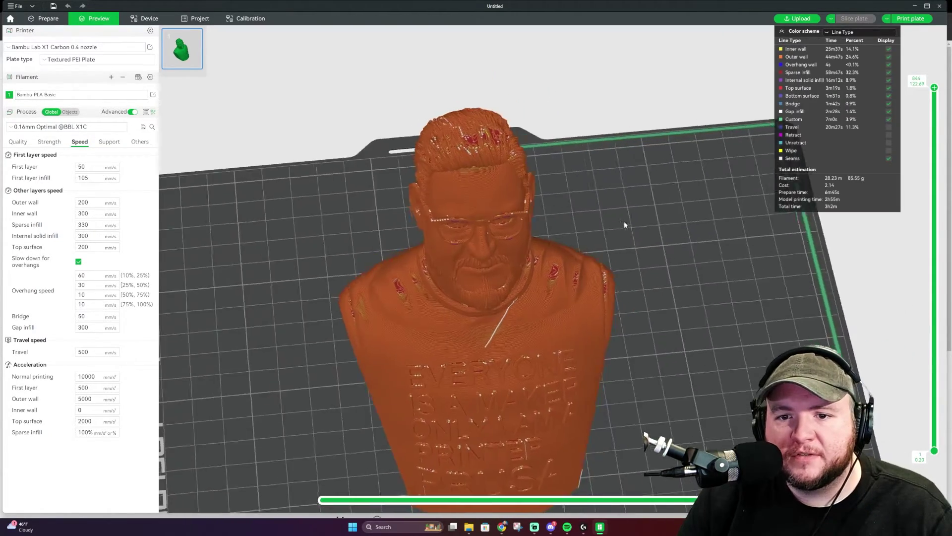
# Examine the refined shoulders, collar and face in the Line Type preview, both close up and from farther away.
pyautogui.moveTo(624, 225); pyautogui.dragTo(609, 221)
pyautogui.scroll(5, 520, 228)
pyautogui.scroll(2, 537, 238)
pyautogui.moveTo(543, 234); pyautogui.dragTo(573, 243)
pyautogui.scroll(-5, 549, 229)
pyautogui.scroll(3, 563, 236)
pyautogui.scroll(3, 561, 261)
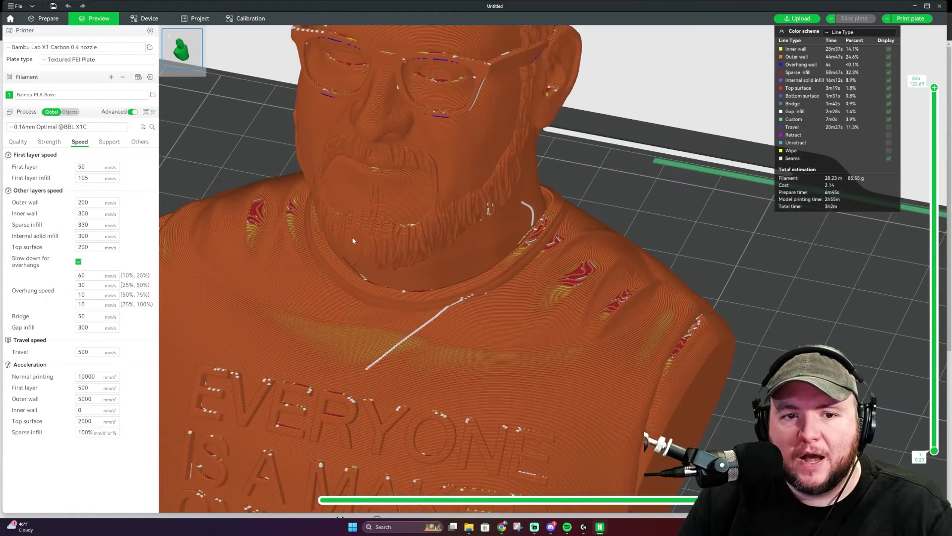
pyautogui.scroll(-3, 535, 266)
pyautogui.moveTo(542, 284)
pyautogui.mouseDown()
pyautogui.moveTo(563, 280)
pyautogui.moveTo(544, 280)
pyautogui.mouseUp()
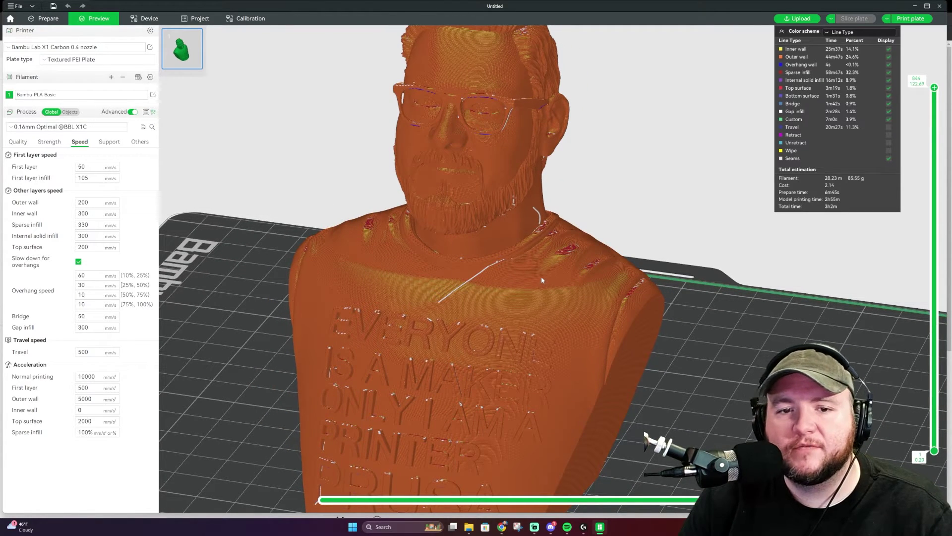